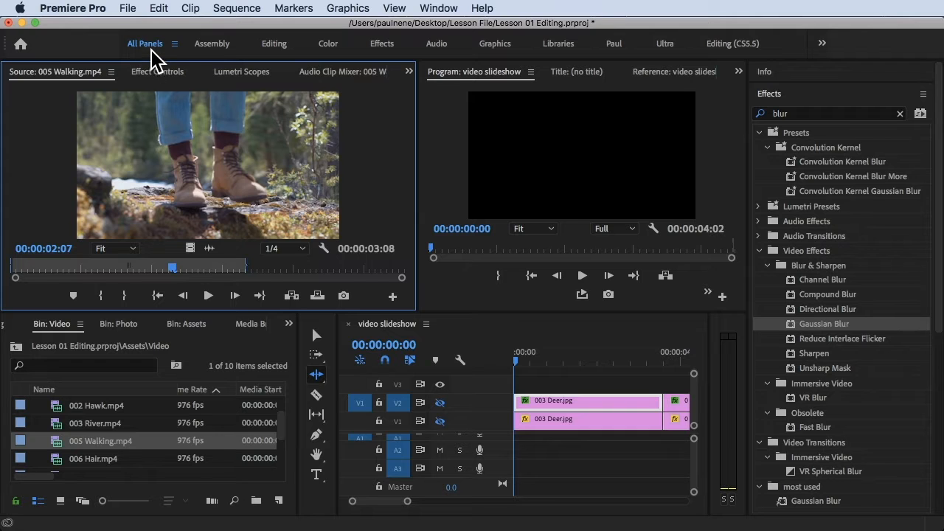
pyautogui.click(439, 8)
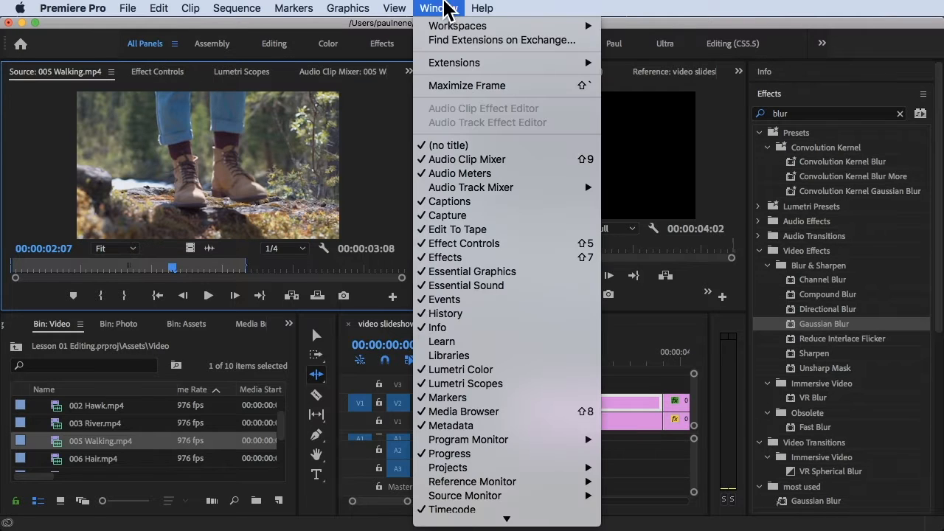
pyautogui.moveTo(447, 28)
pyautogui.click(654, 33)
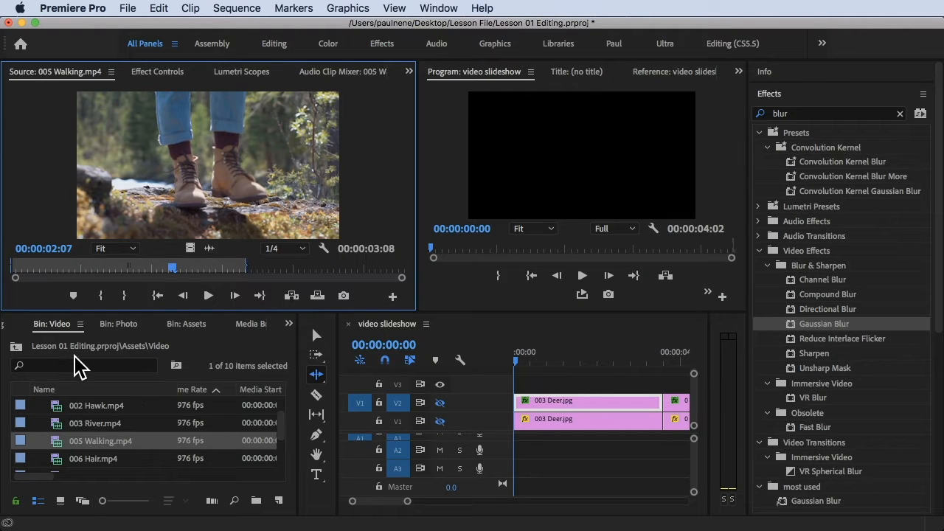
# Create a new sequence from the 005 Walking.mp4 clip in the Video bin.
pyautogui.click(121, 443)
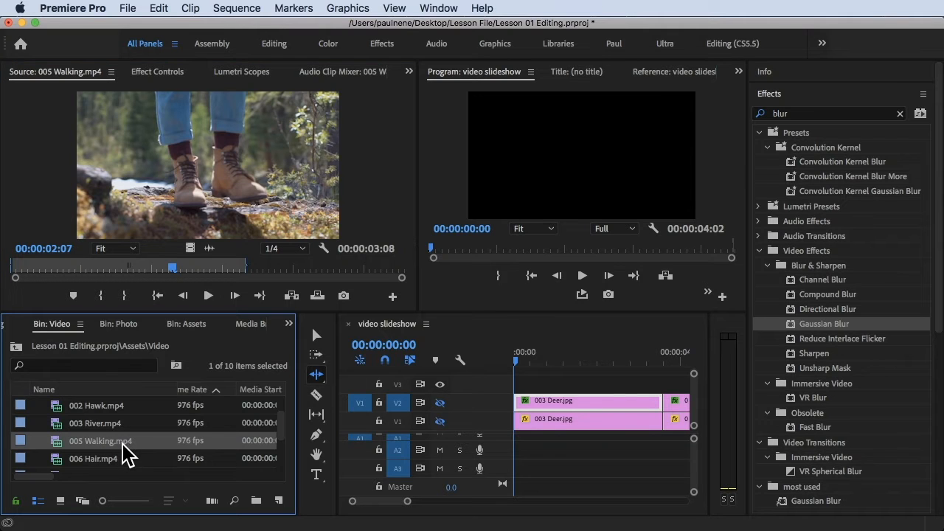
pyautogui.moveTo(122, 443); pyautogui.dragTo(279, 503)
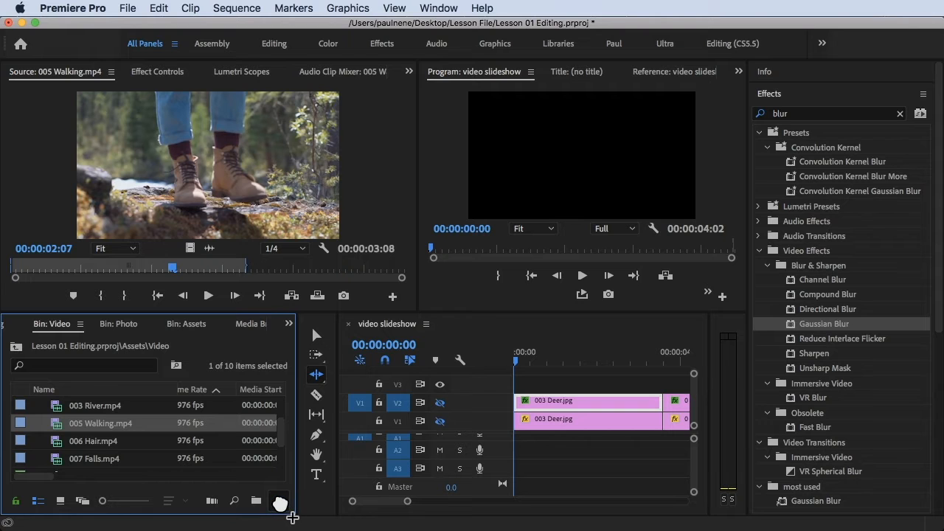
pyautogui.moveTo(279, 504); pyautogui.dragTo(281, 502)
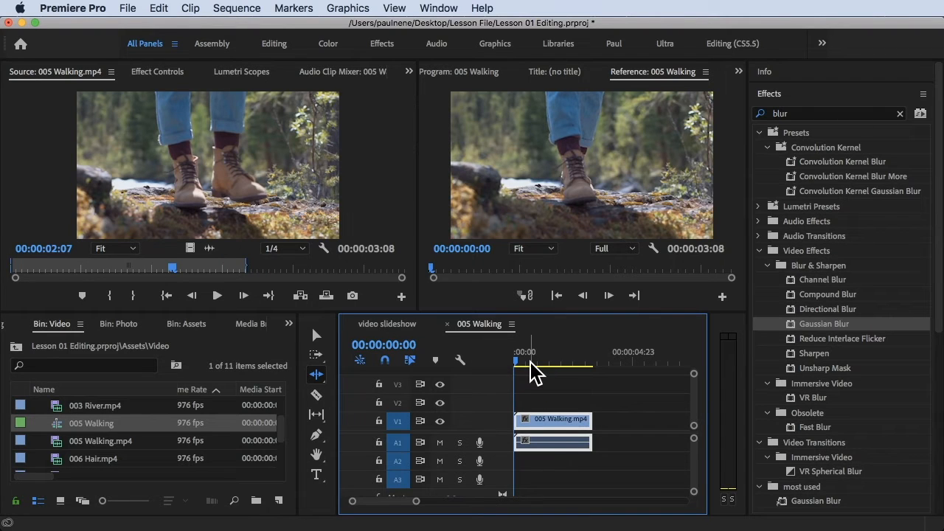
# Extend the end of the 005 Walking.mp4 clip to 00:00:05:13 and move the playhead to 00:00:01:06.
pyautogui.press('v')
pyautogui.moveTo(523, 368)
pyautogui.mouseDown()
pyautogui.moveTo(520, 362)
pyautogui.moveTo(572, 367)
pyautogui.moveTo(528, 363)
pyautogui.mouseUp()
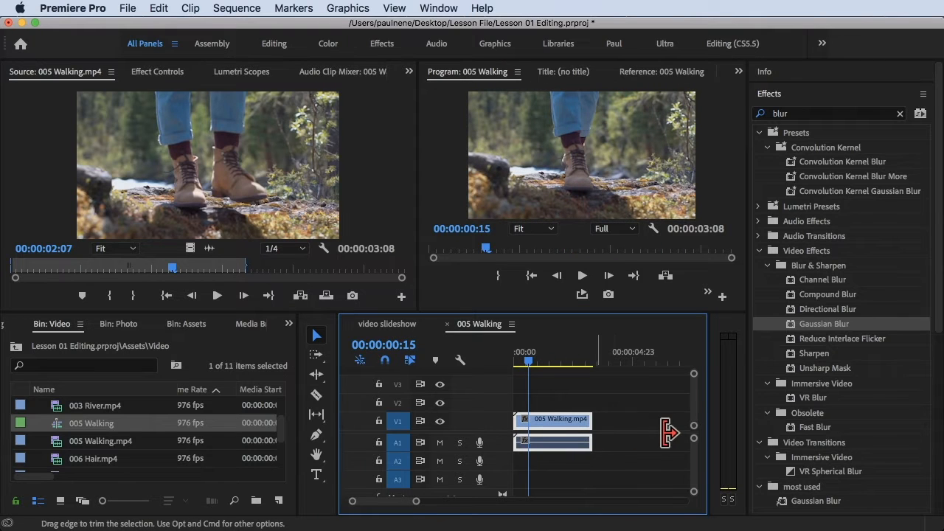
pyautogui.moveTo(580, 417); pyautogui.dragTo(664, 421)
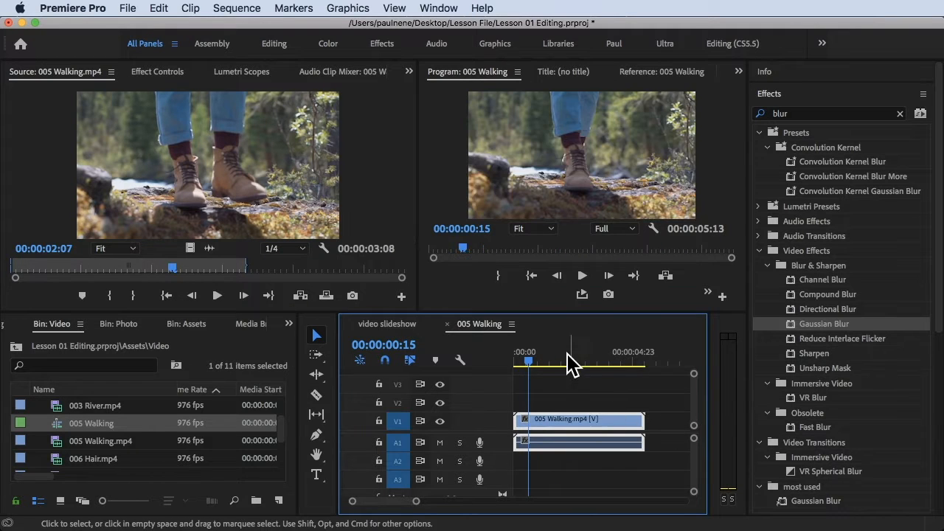
pyautogui.moveTo(529, 359)
pyautogui.mouseDown()
pyautogui.moveTo(576, 359)
pyautogui.moveTo(534, 356)
pyautogui.moveTo(546, 359)
pyautogui.mouseUp()
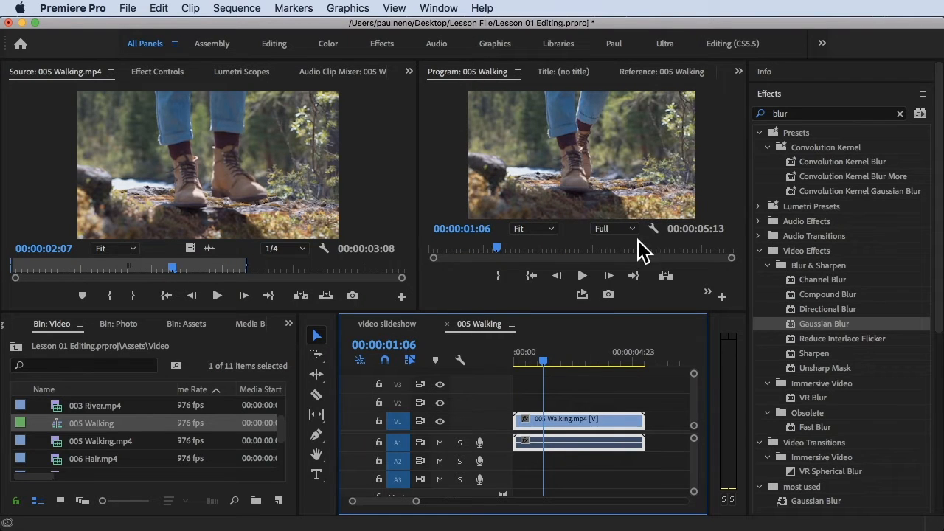
# Add the Loop Playback control to the Program Monitor's transport controls with the Button Editor.
pyautogui.click(582, 155)
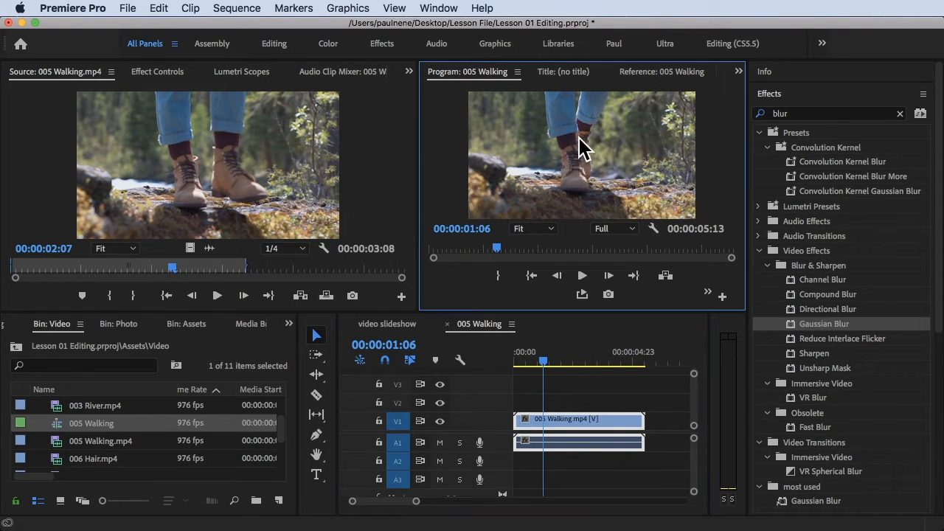
pyautogui.click(583, 297)
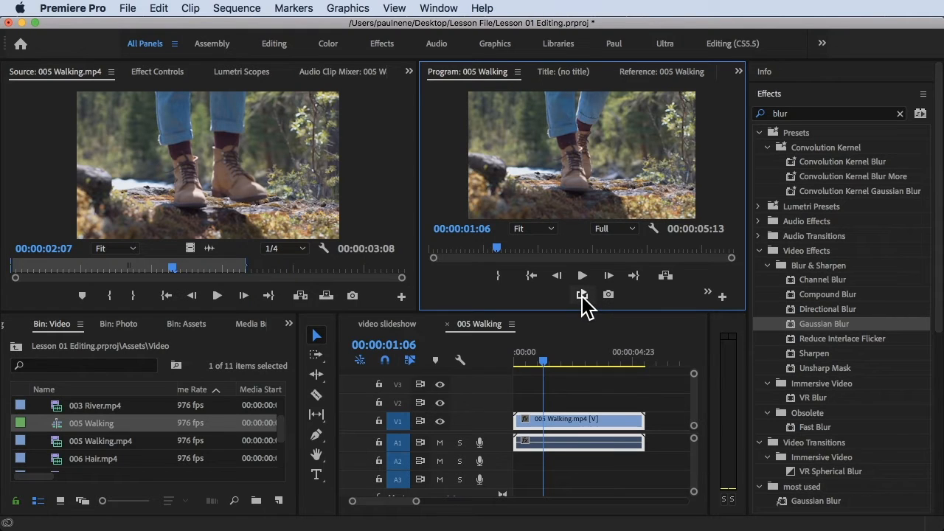
pyautogui.click(724, 298)
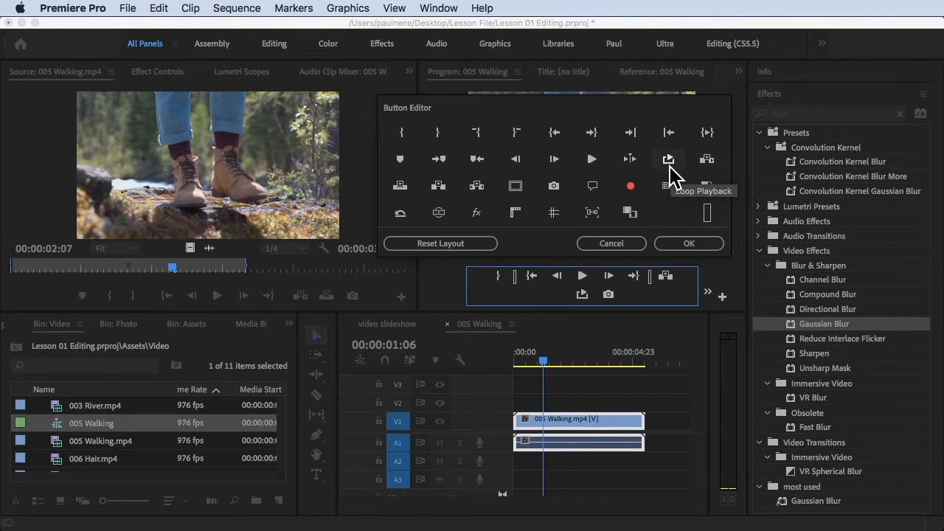
pyautogui.moveTo(670, 168); pyautogui.dragTo(583, 294)
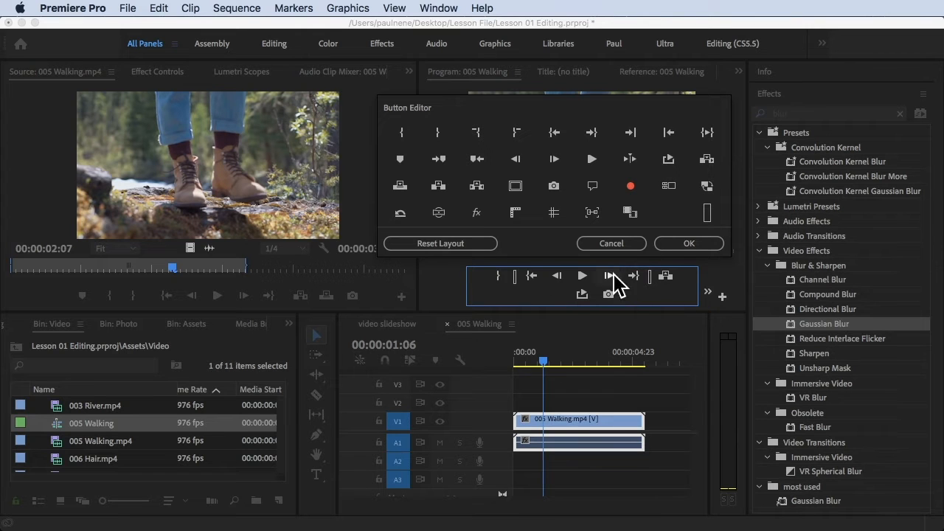
pyautogui.click(698, 244)
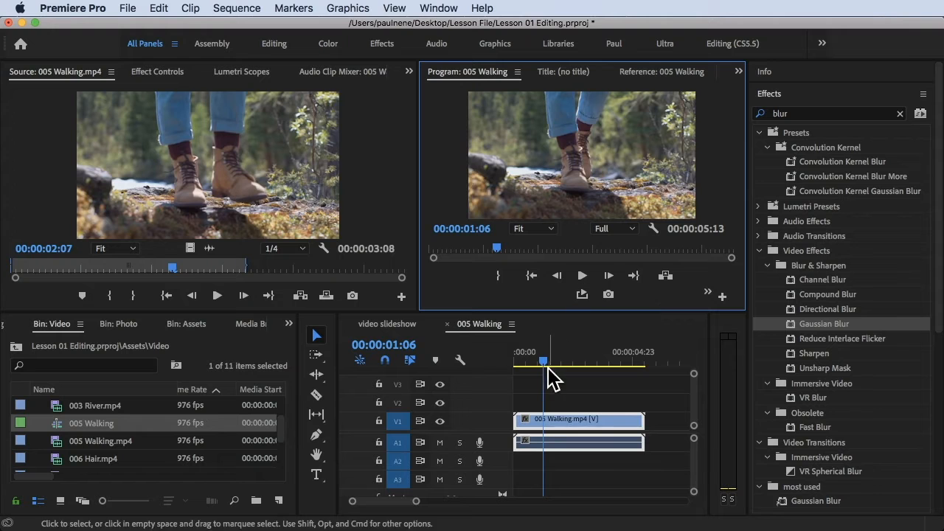
# Mark an In point at 00:00:01:00 and an Out point at 00:00:02:19 in the 005 Walking sequence.
pyautogui.moveTo(544, 359)
pyautogui.mouseDown()
pyautogui.moveTo(528, 358)
pyautogui.moveTo(578, 359)
pyautogui.moveTo(539, 359)
pyautogui.mouseUp()
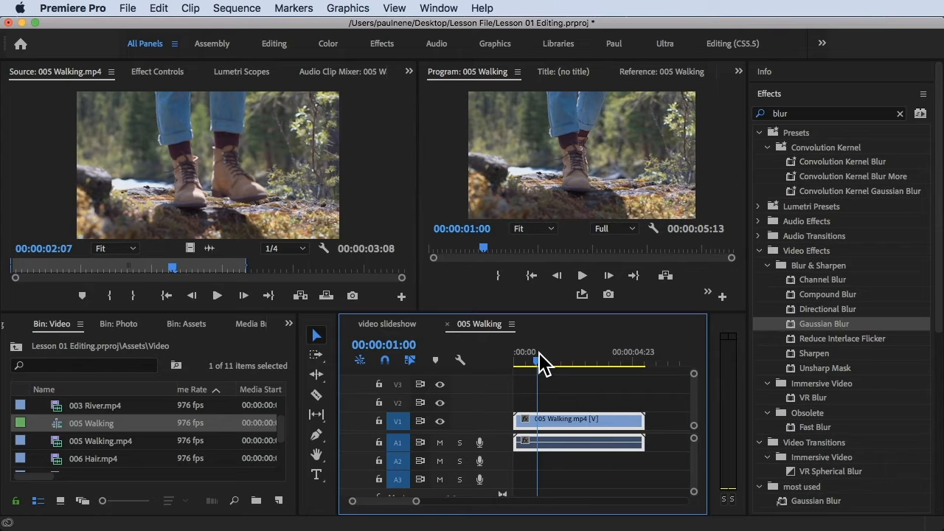
pyautogui.press('i')
pyautogui.moveTo(540, 359); pyautogui.dragTo(583, 361)
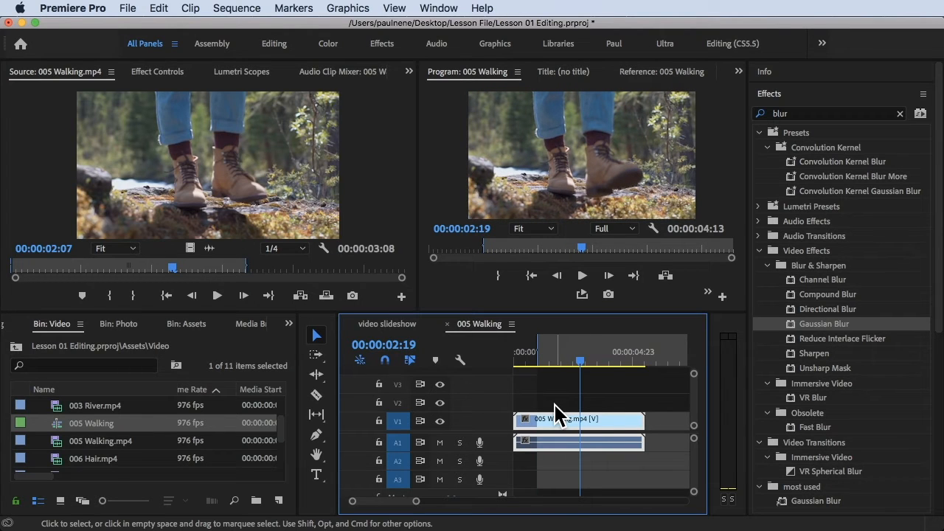
pyautogui.press('o')
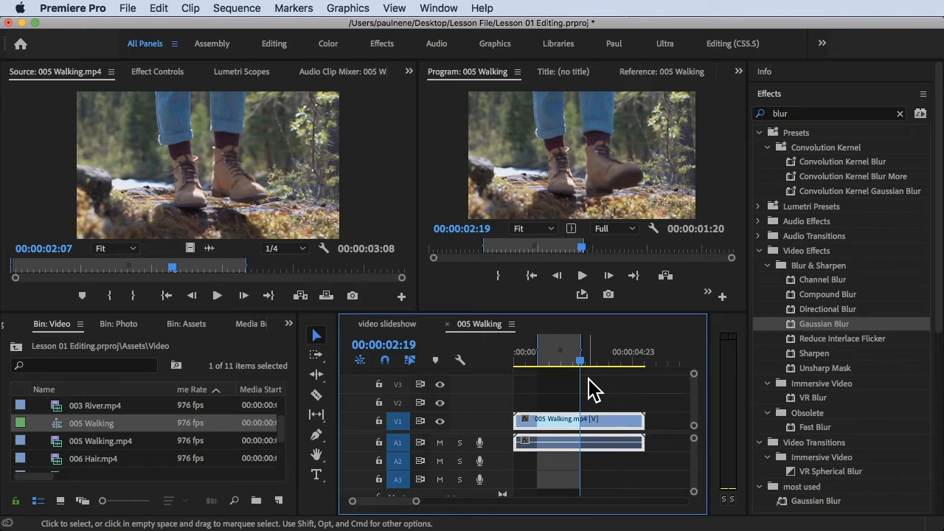
# Turn on loop playback for the Program Monitor and play the marked range from about 00:00:01:03.
pyautogui.moveTo(582, 364); pyautogui.dragTo(543, 363)
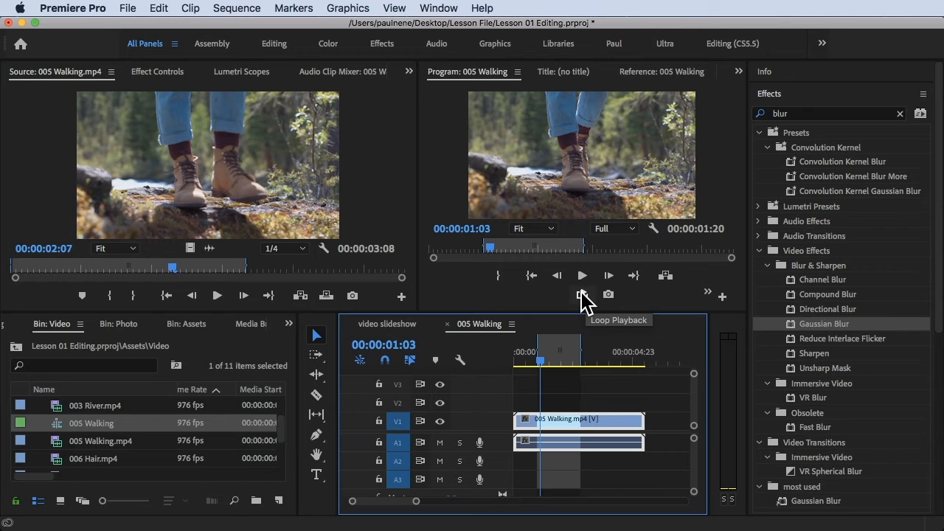
pyautogui.click(581, 294)
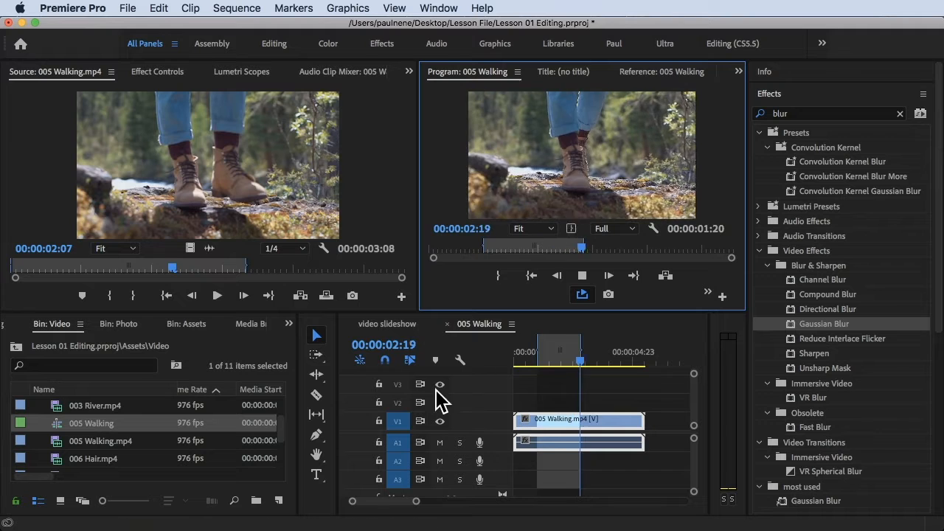
# Widen the timeline and append 003 River.mp4 directly after the Walking clip on V1, with the playhead at 00:00:06:01.
pyautogui.moveTo(337, 394); pyautogui.dragTo(231, 392)
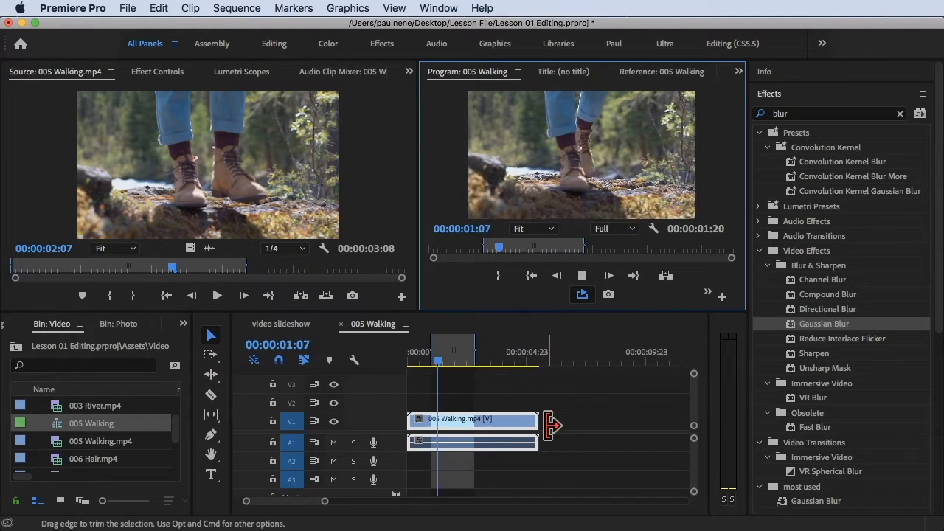
pyautogui.click(109, 442)
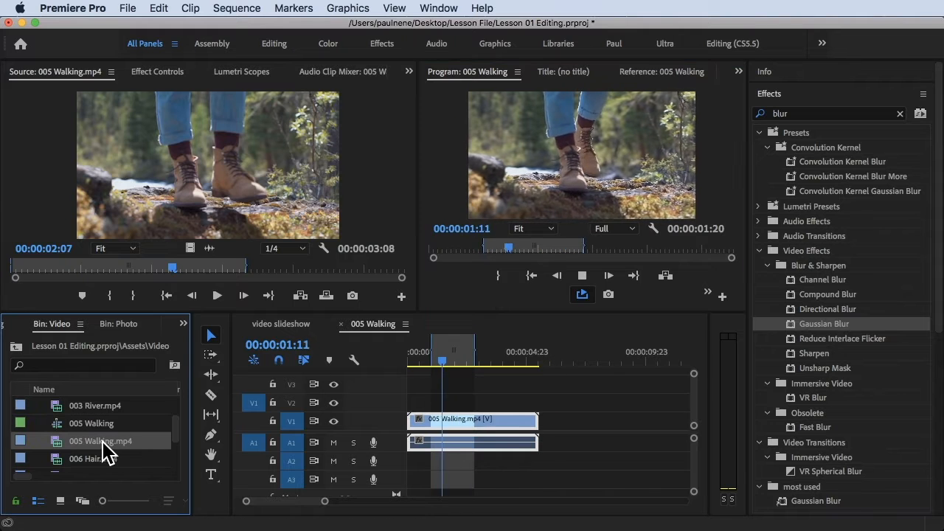
pyautogui.click(103, 459)
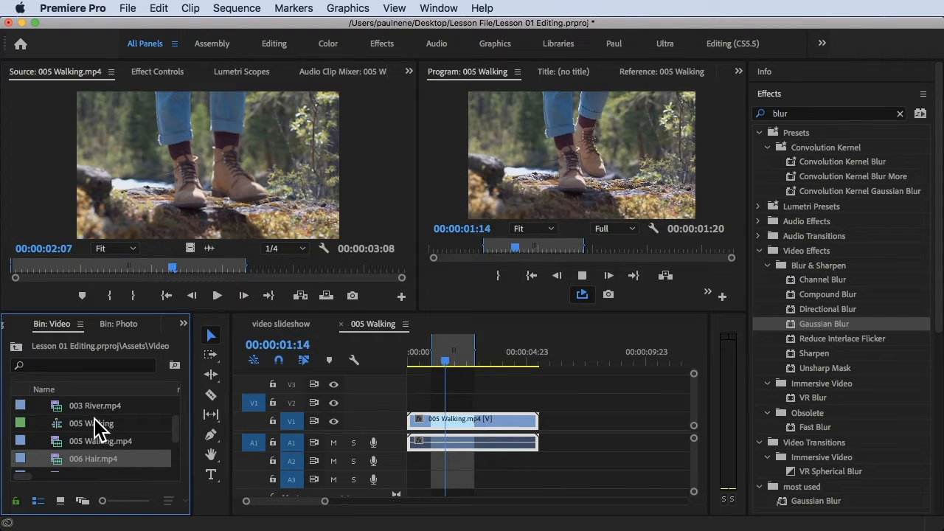
pyautogui.moveTo(99, 410); pyautogui.dragTo(546, 419)
pyautogui.moveTo(528, 356); pyautogui.dragTo(557, 368)
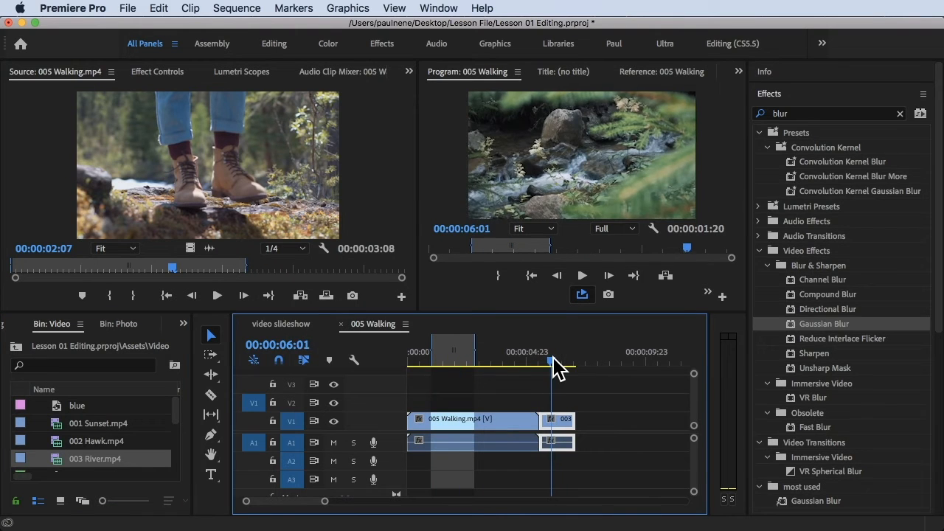
# Trim the Walking clip's end back to about 00:00:01:18 and move the River clip up against it.
pyautogui.click(464, 428)
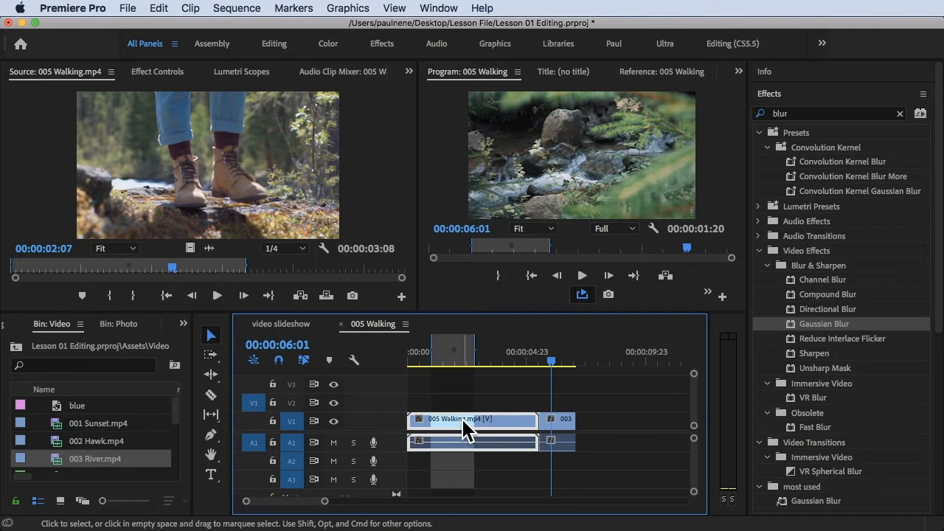
pyautogui.moveTo(537, 419); pyautogui.dragTo(444, 414)
pyautogui.moveTo(443, 352); pyautogui.dragTo(435, 352)
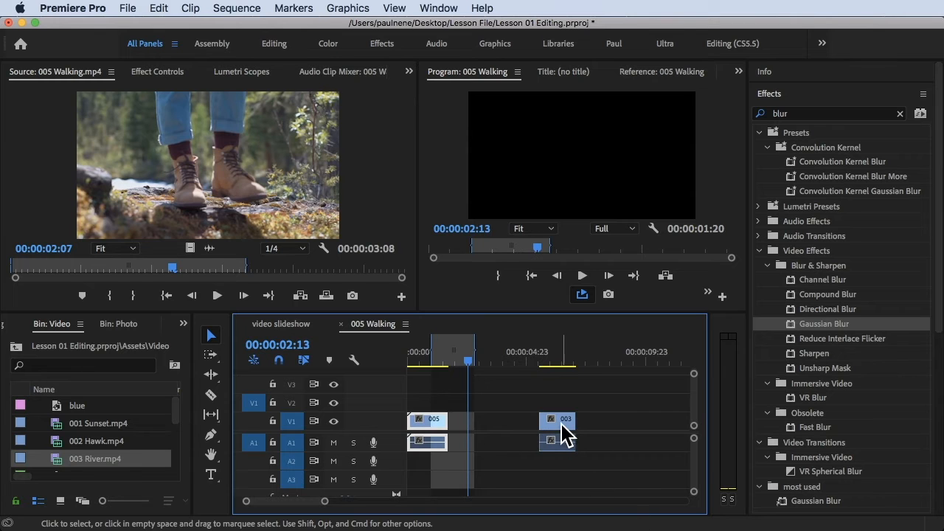
pyautogui.moveTo(565, 436); pyautogui.dragTo(471, 435)
# Play the edit from near the sequence start and extend the Out point to 00:00:06:09.
pyautogui.click(413, 354)
pyautogui.press('space')
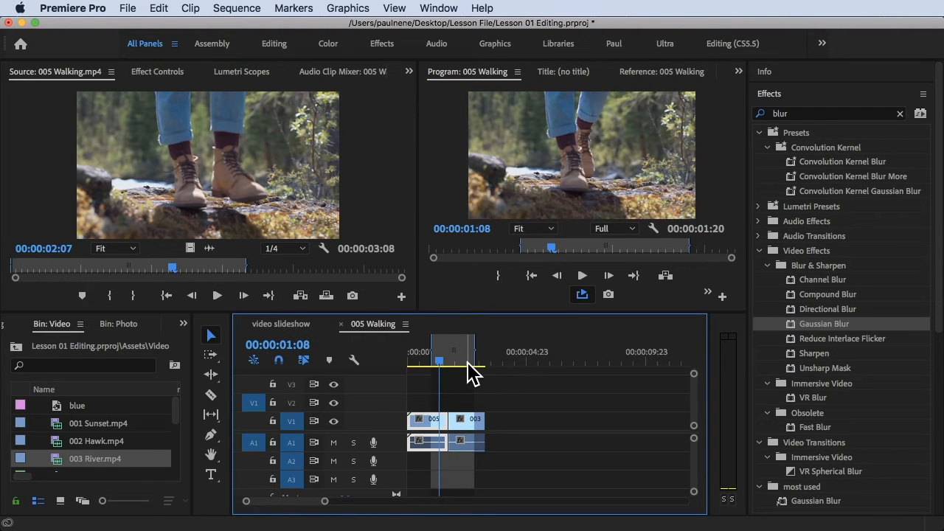
pyautogui.moveTo(475, 361); pyautogui.dragTo(559, 363)
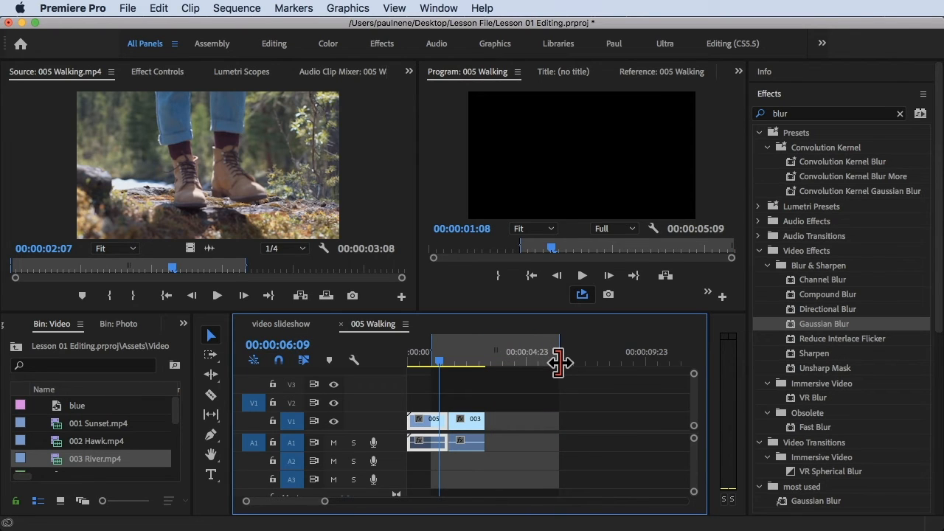
pyautogui.moveTo(560, 363); pyautogui.dragTo(560, 362)
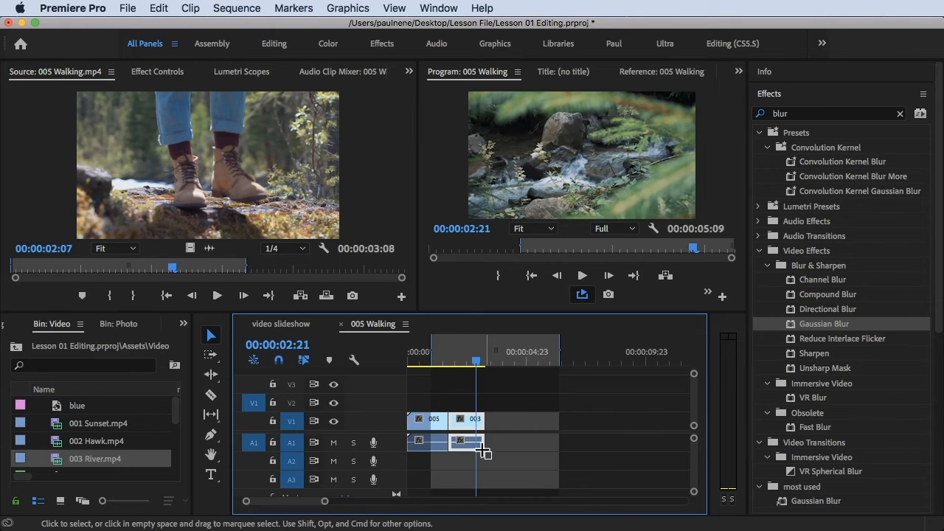
# Select both clips and shift them together so they start at the In point, 00:00:01:00.
pyautogui.moveTo(458, 443); pyautogui.dragTo(482, 432)
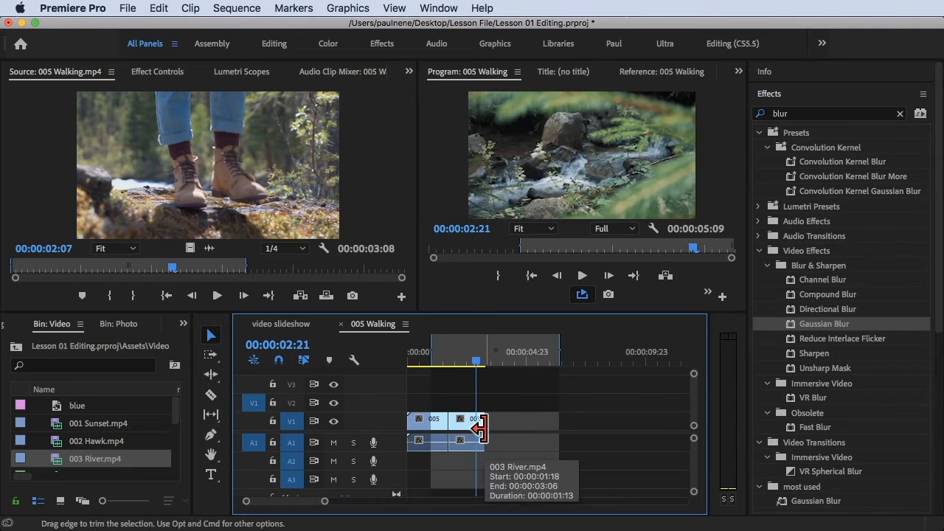
pyautogui.moveTo(513, 475); pyautogui.dragTo(487, 434)
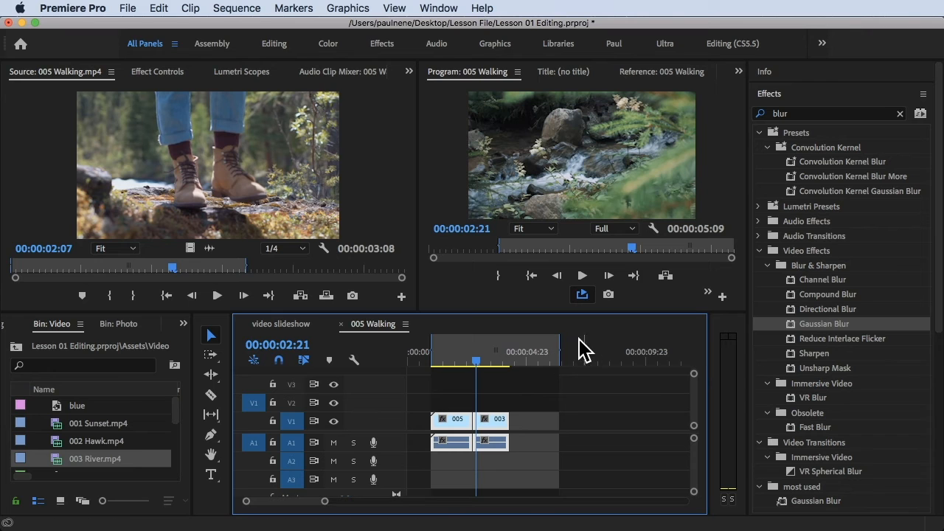
# Pull the Out point inward until the marked range lasts 00:00:01:10, playing the loop between adjustments.
pyautogui.moveTo(558, 347); pyautogui.dragTo(491, 348)
pyautogui.press('space')
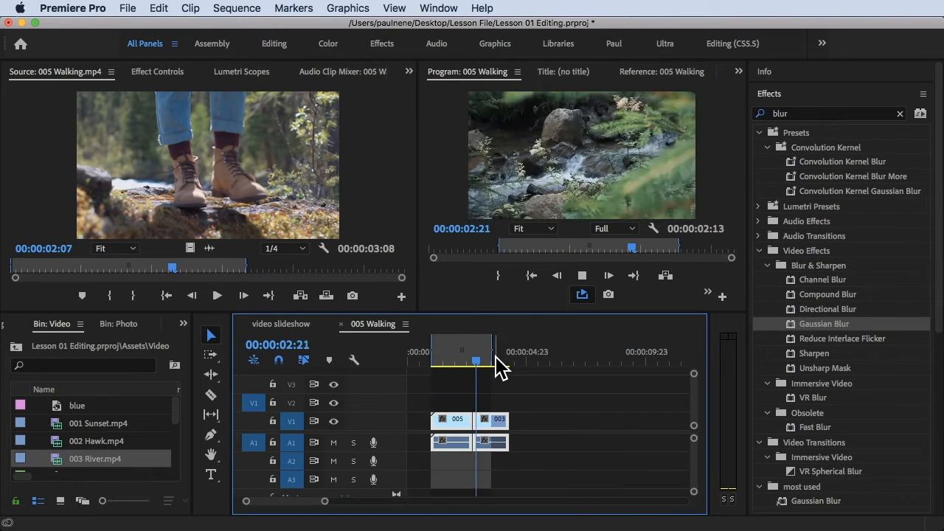
pyautogui.moveTo(491, 361); pyautogui.dragTo(465, 357)
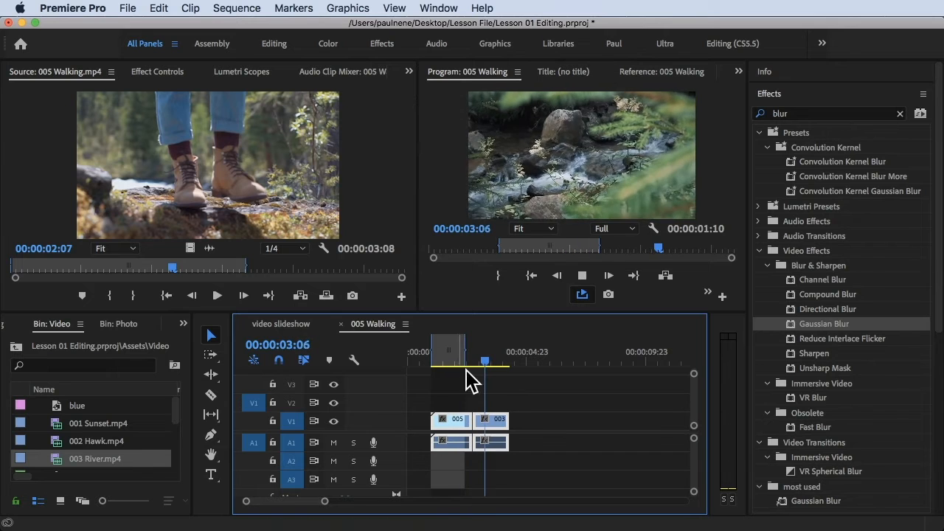
pyautogui.press('space')
# Return the playhead to the In point at 00:00:01:00 and play the looped range, stopping at 00:00:01:22.
pyautogui.moveTo(480, 362); pyautogui.dragTo(433, 363)
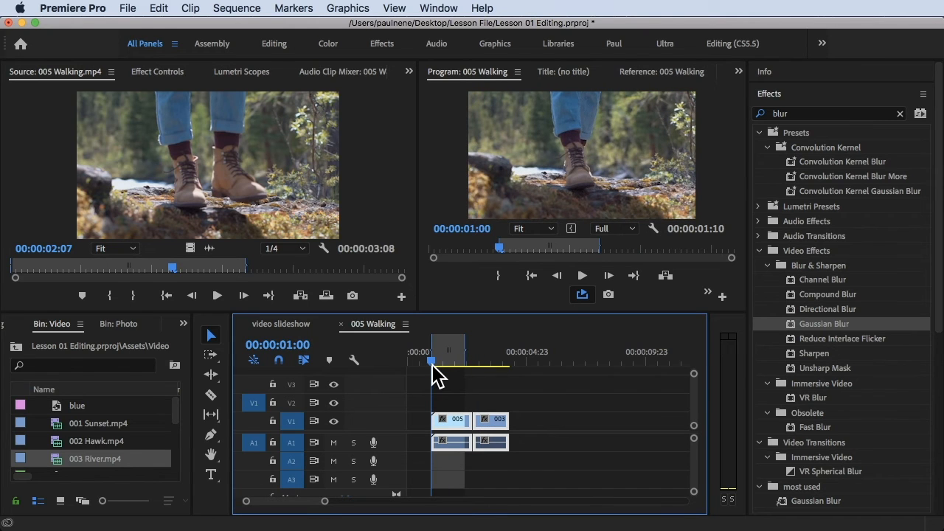
pyautogui.press('space')
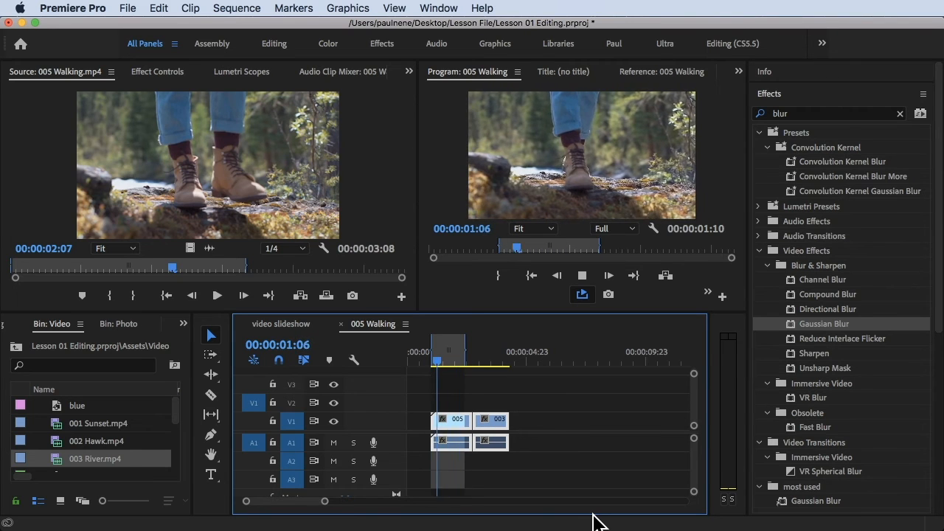
pyautogui.press('space')
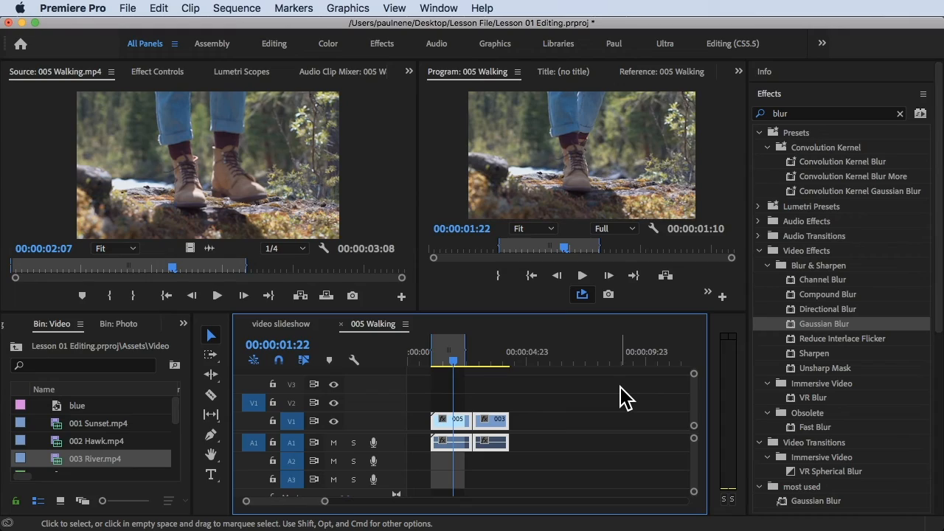